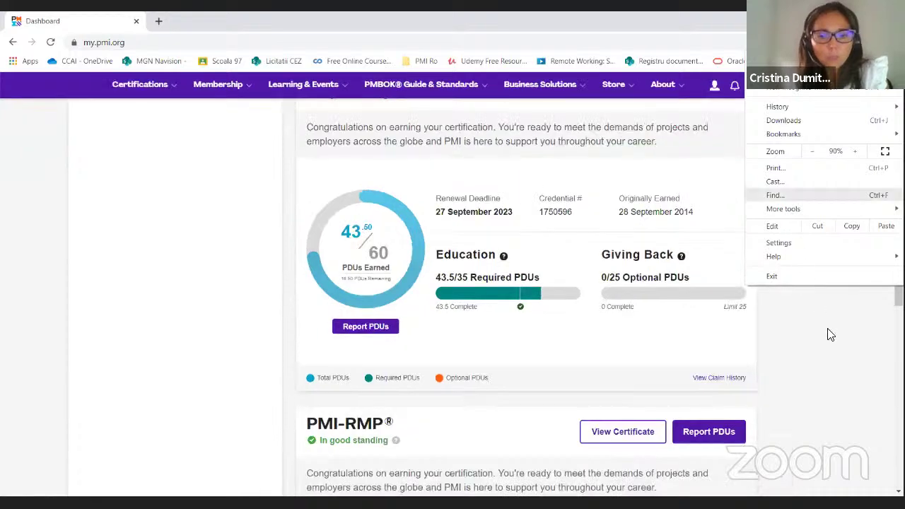
Open the Report PDUs page for the PMI-RMP certification
{"action": "left_click", "coordinate": [871, 268]}
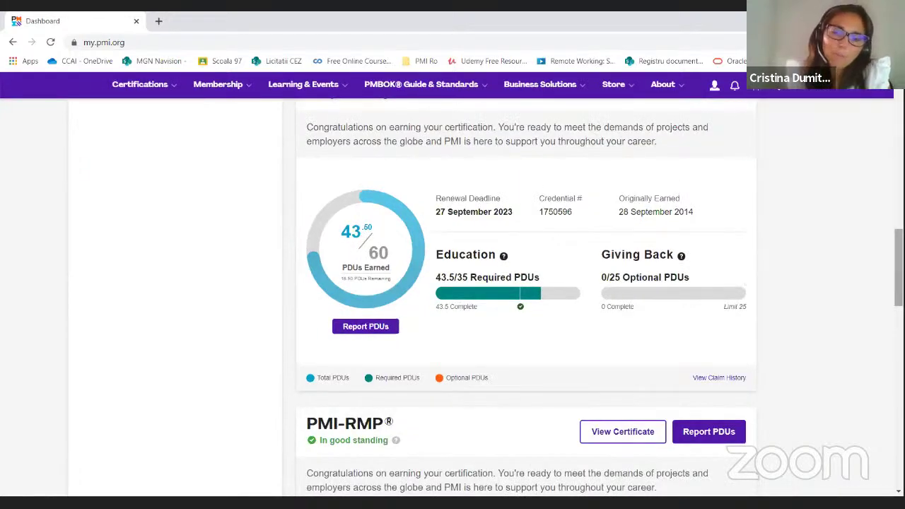
{"action": "scroll", "coordinate": [526, 297], "scroll_direction": "down", "scroll_amount": 1}
{"action": "scroll", "coordinate": [526, 297], "scroll_direction": "down", "scroll_amount": 3}
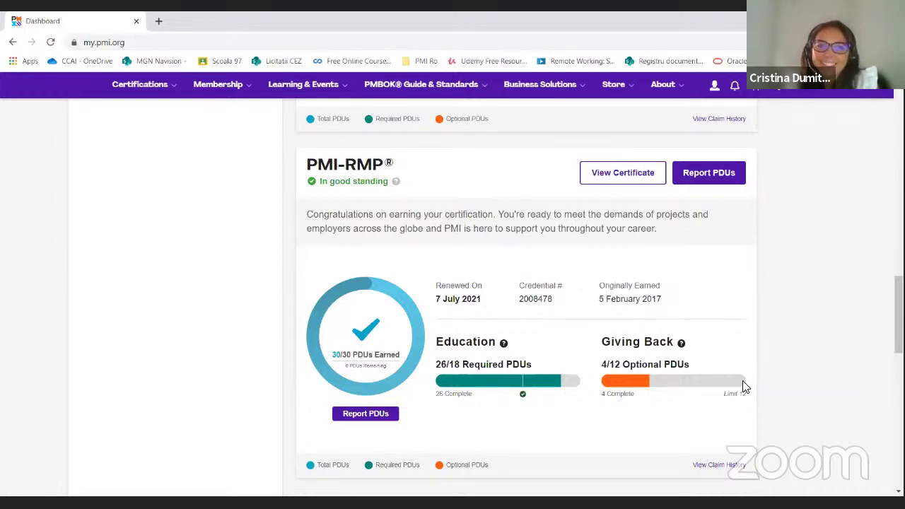
{"action": "left_click", "coordinate": [718, 178]}
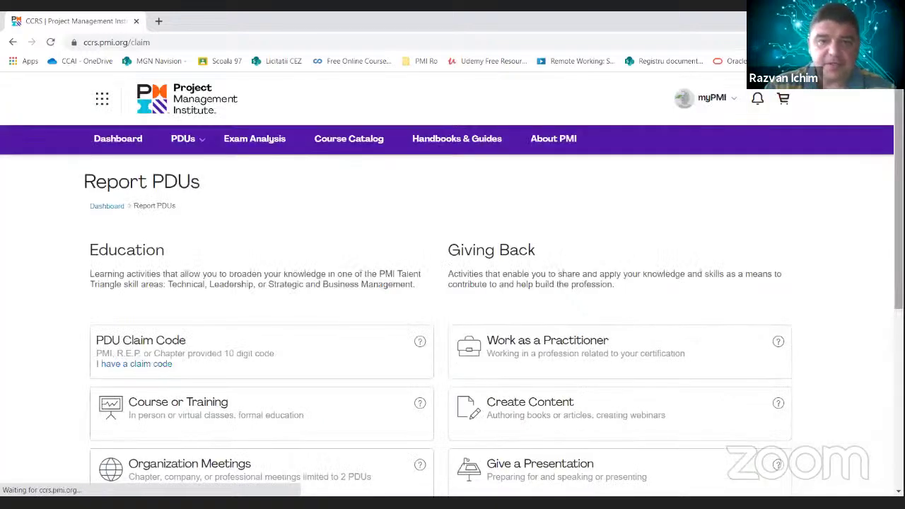
Examine the Education and Giving Back activity categories available for reporting PDUs, from PDU Claim Code to Informal Learning and Volunteer
{"action": "scroll", "coordinate": [452, 297], "scroll_direction": "down", "scroll_amount": 2}
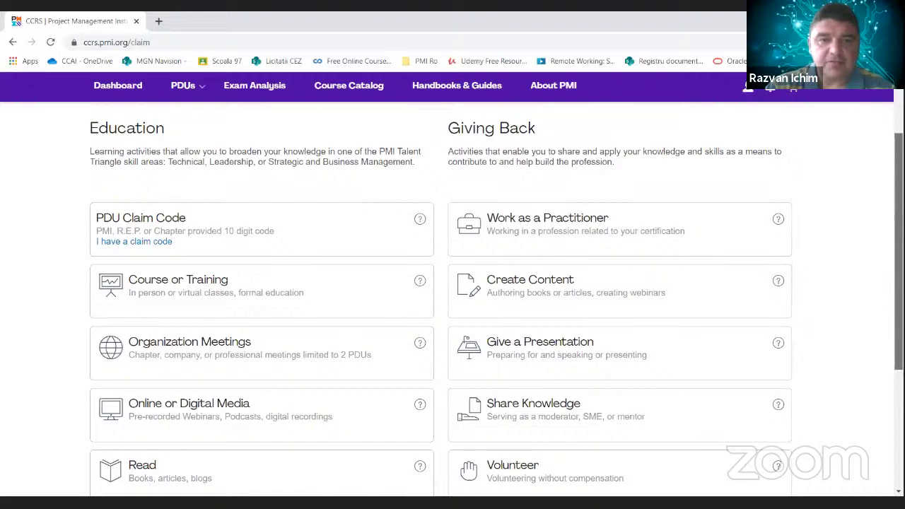
{"action": "scroll", "coordinate": [570, 154], "scroll_direction": "up", "scroll_amount": 1}
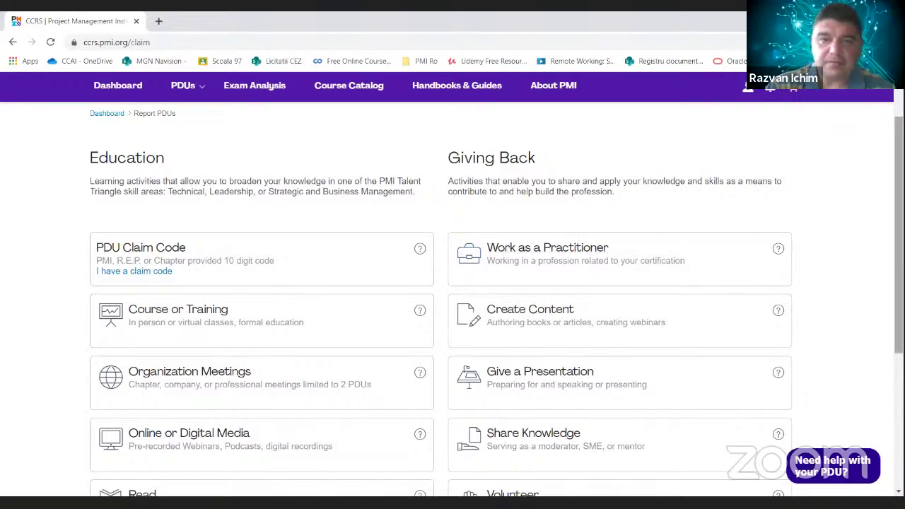
{"action": "scroll", "coordinate": [497, 304], "scroll_direction": "down", "scroll_amount": 1}
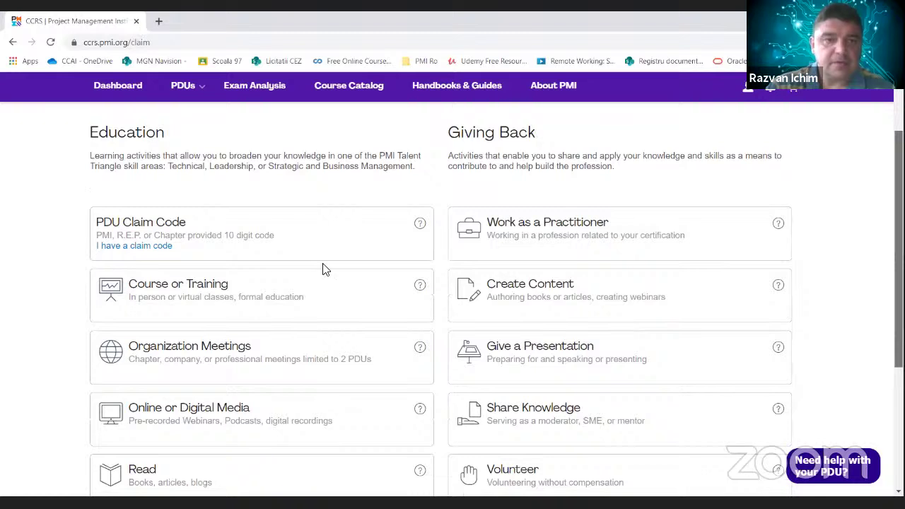
{"action": "scroll", "coordinate": [322, 263], "scroll_direction": "down", "scroll_amount": 2}
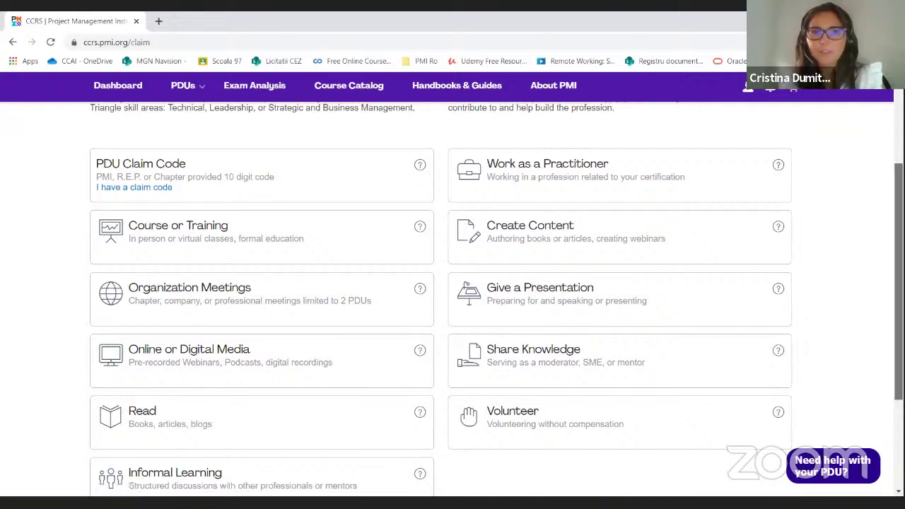
{"action": "scroll", "coordinate": [576, 333], "scroll_direction": "down", "scroll_amount": 1}
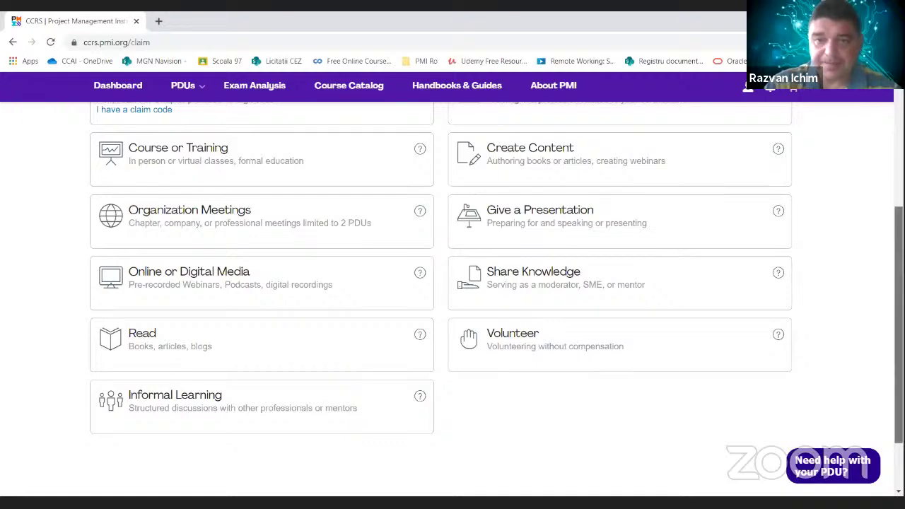
{"action": "scroll", "coordinate": [439, 297], "scroll_direction": "up", "scroll_amount": 1}
{"action": "scroll", "coordinate": [600, 318], "scroll_direction": "up", "scroll_amount": 1}
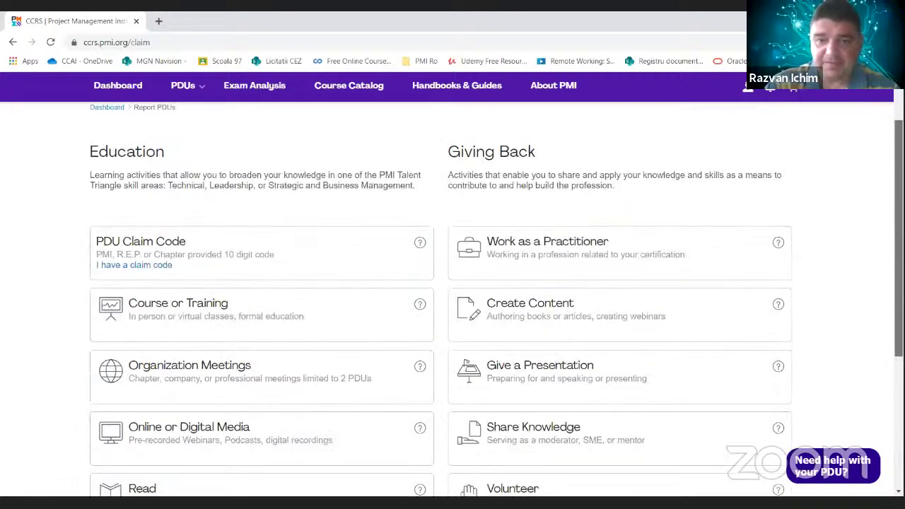
{"action": "scroll", "coordinate": [601, 318], "scroll_direction": "down", "scroll_amount": 1}
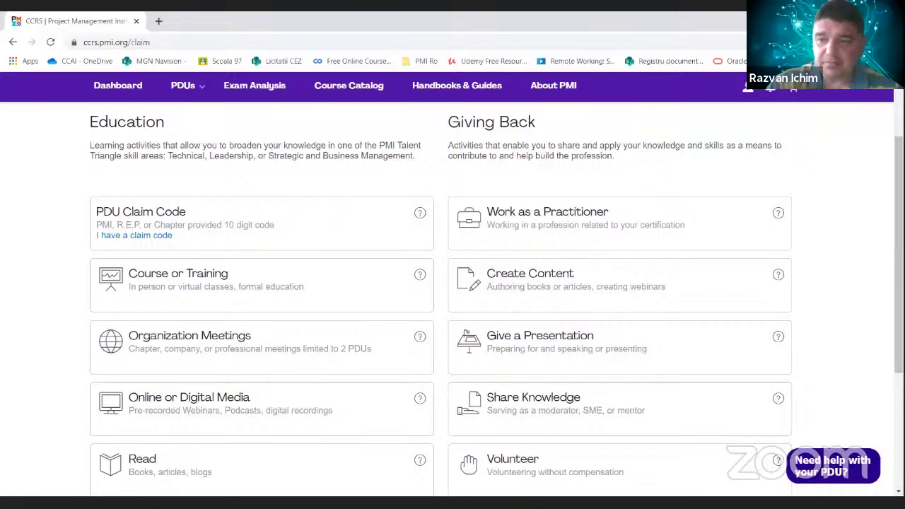
{"action": "left_click_drag", "start_coordinate": [899, 254], "coordinate": [899, 278]}
{"action": "scroll", "coordinate": [776, 299], "scroll_direction": "down", "scroll_amount": 1}
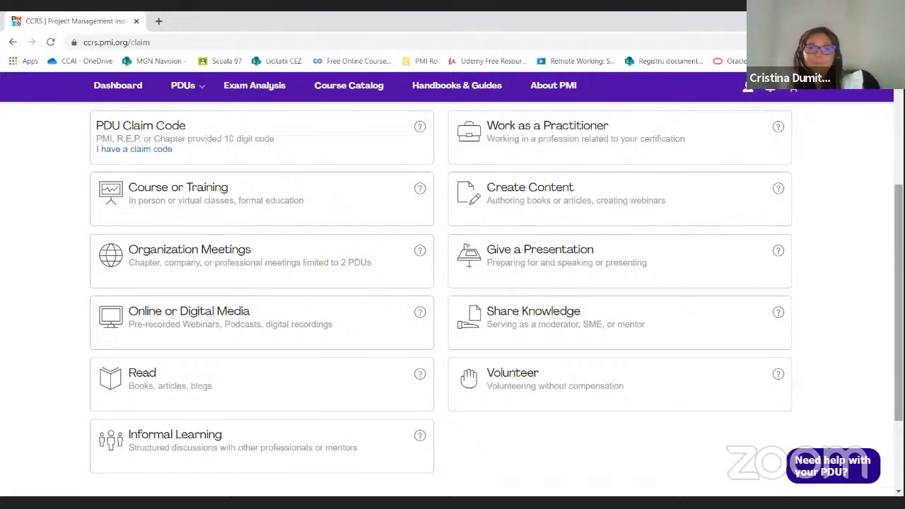
{"action": "scroll", "coordinate": [453, 283], "scroll_direction": "down", "scroll_amount": 1}
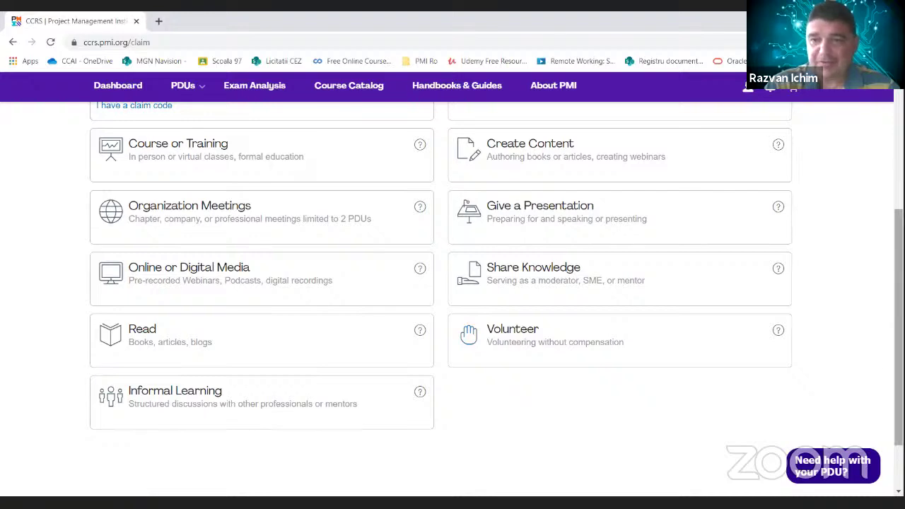
{"action": "scroll", "coordinate": [900, 318], "scroll_direction": "up", "scroll_amount": 1}
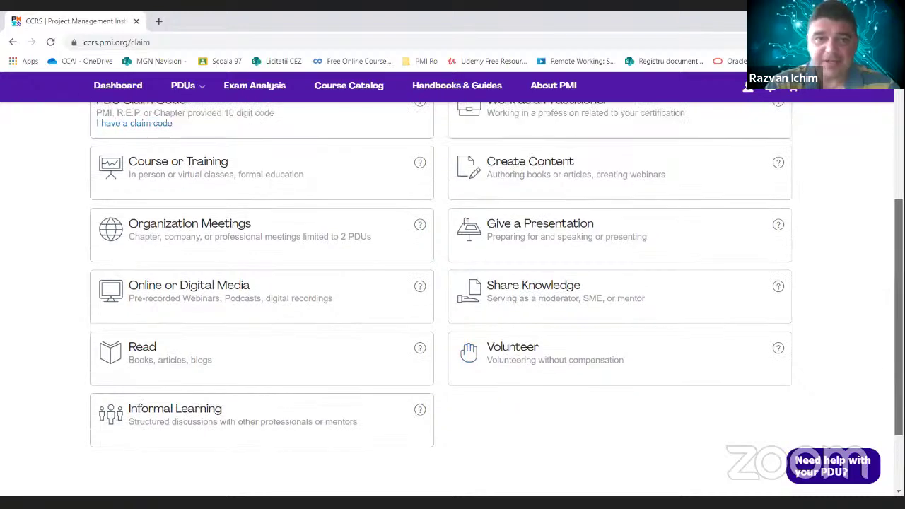
{"action": "scroll", "coordinate": [899, 318], "scroll_direction": "up", "scroll_amount": 4}
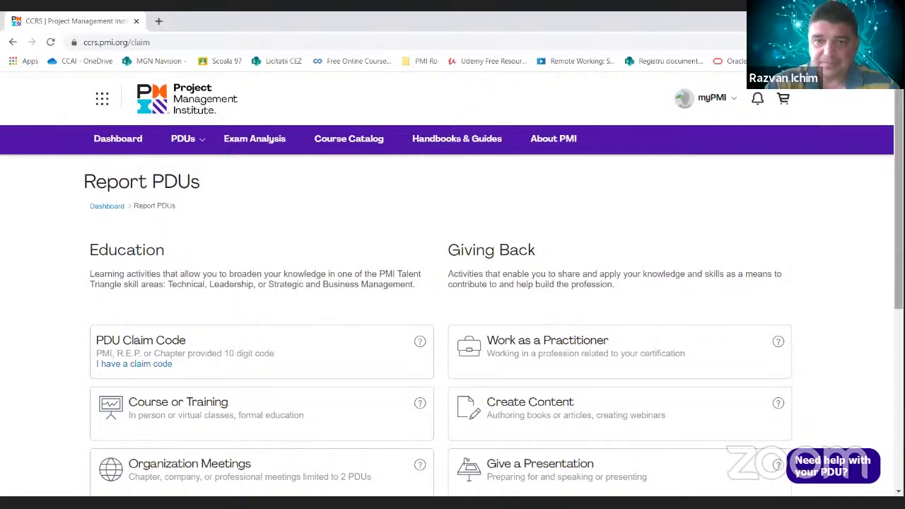
Open the Work as a Practitioner claim form and review its fields, from the employer details to the PDUs claimed
{"action": "scroll", "coordinate": [536, 225], "scroll_direction": "down", "scroll_amount": 2}
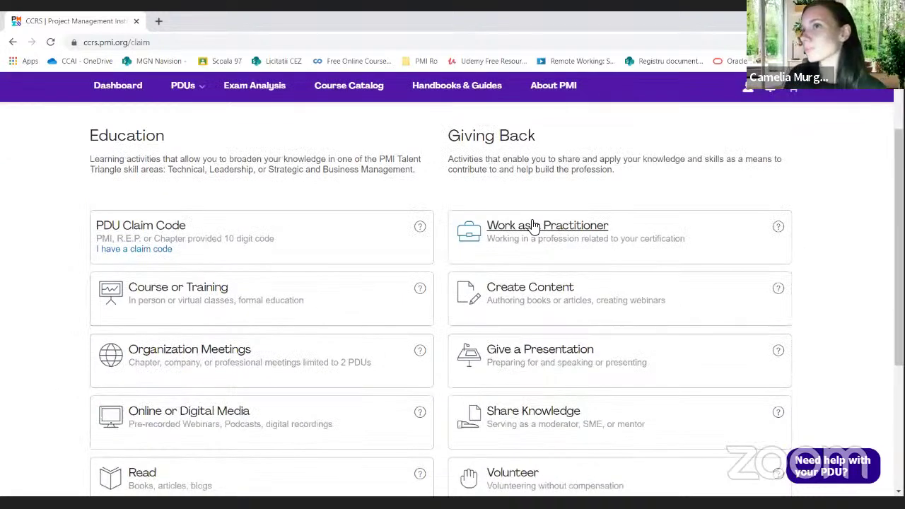
{"action": "left_click", "coordinate": [536, 225]}
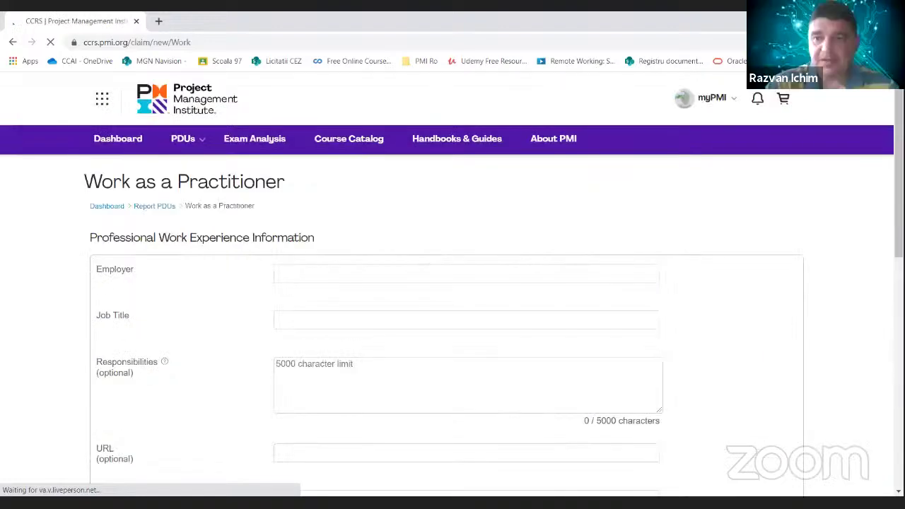
{"action": "scroll", "coordinate": [459, 271], "scroll_direction": "down", "scroll_amount": 2}
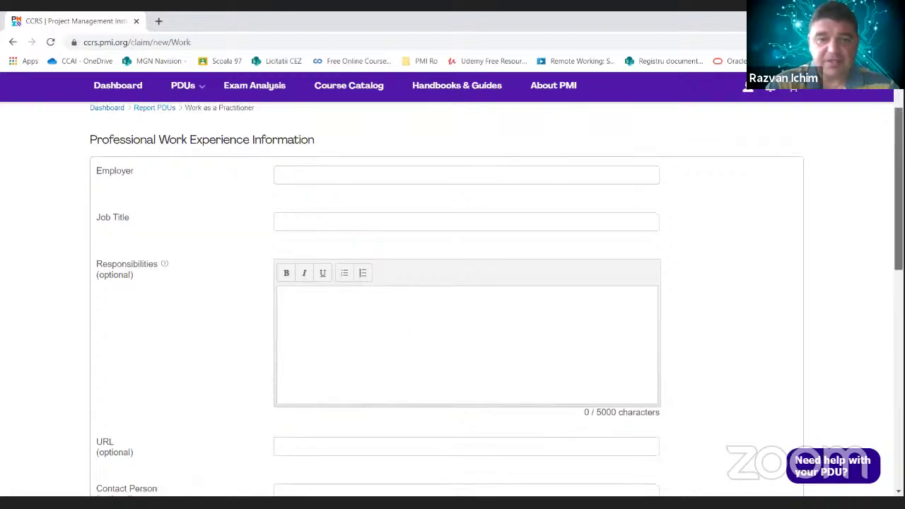
{"action": "scroll", "coordinate": [453, 298], "scroll_direction": "down", "scroll_amount": 2}
{"action": "scroll", "coordinate": [303, 277], "scroll_direction": "down", "scroll_amount": 1}
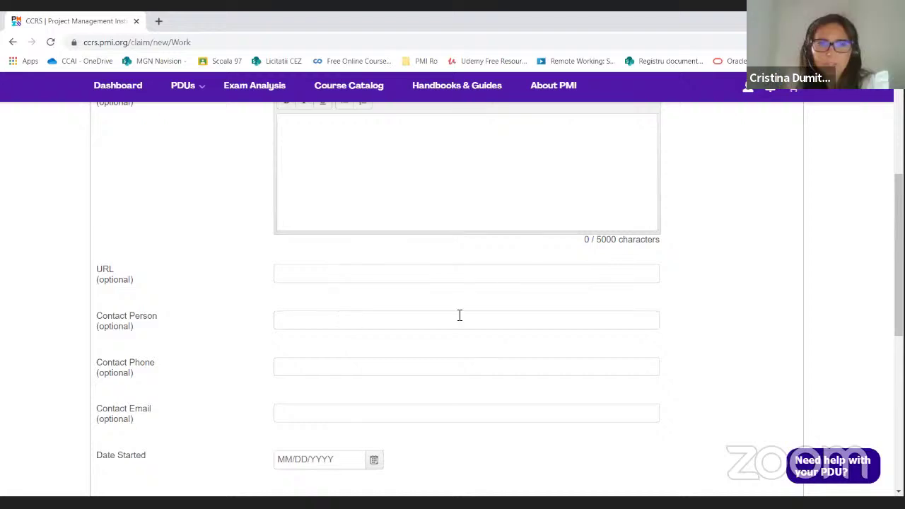
{"action": "left_click", "coordinate": [390, 324]}
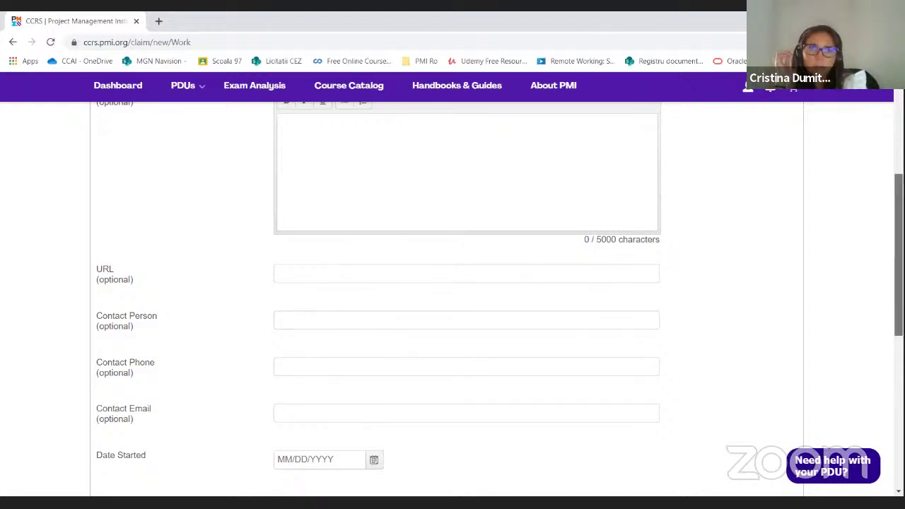
{"action": "scroll", "coordinate": [467, 297], "scroll_direction": "down", "scroll_amount": 1}
{"action": "scroll", "coordinate": [467, 298], "scroll_direction": "down", "scroll_amount": 3}
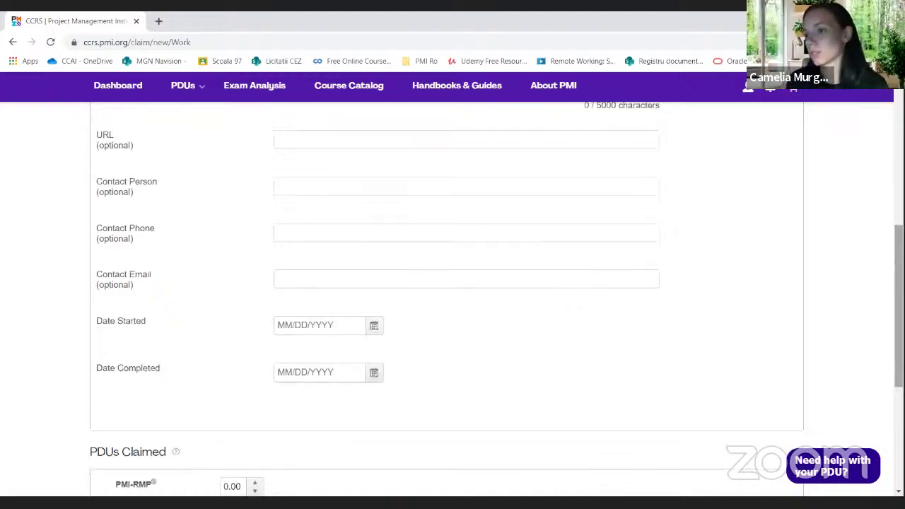
{"action": "scroll", "coordinate": [529, 360], "scroll_direction": "down", "scroll_amount": 5}
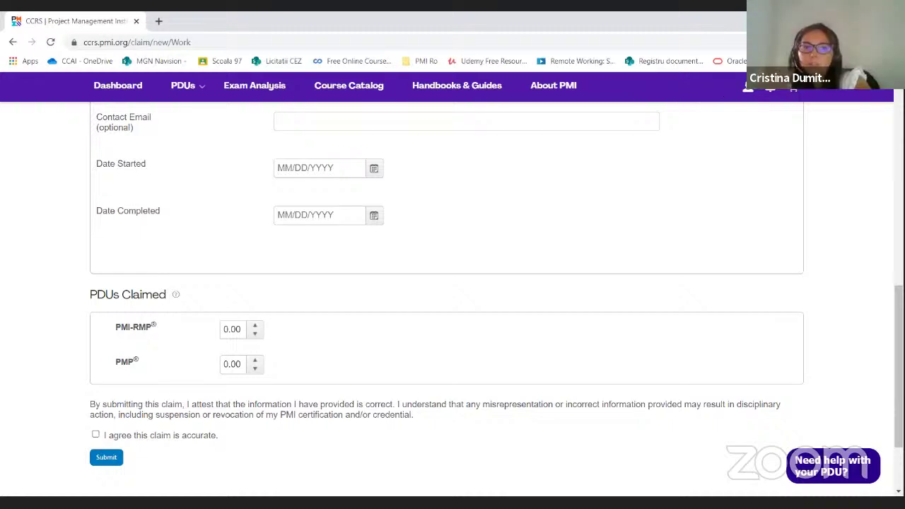
{"action": "scroll", "coordinate": [416, 211], "scroll_direction": "up", "scroll_amount": 10}
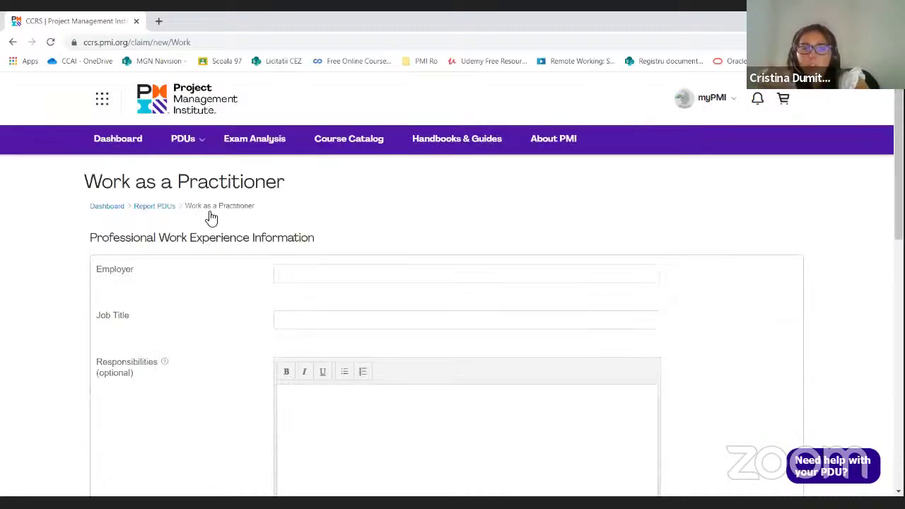
Return to the certification Dashboard and review the PDU breakdown and renewal information for PMP and PMI-RMP
{"action": "left_click", "coordinate": [105, 207]}
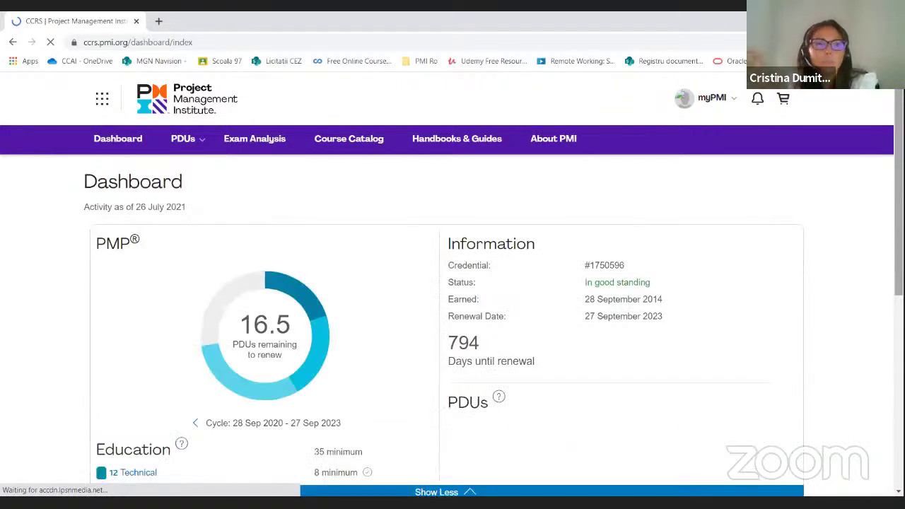
{"action": "scroll", "coordinate": [453, 283], "scroll_direction": "down", "scroll_amount": 2}
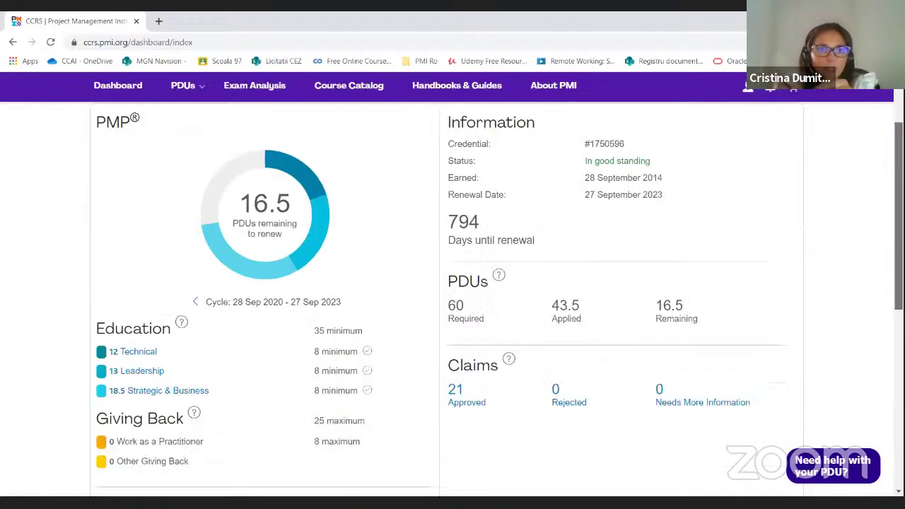
{"action": "scroll", "coordinate": [453, 283], "scroll_direction": "down", "scroll_amount": 1}
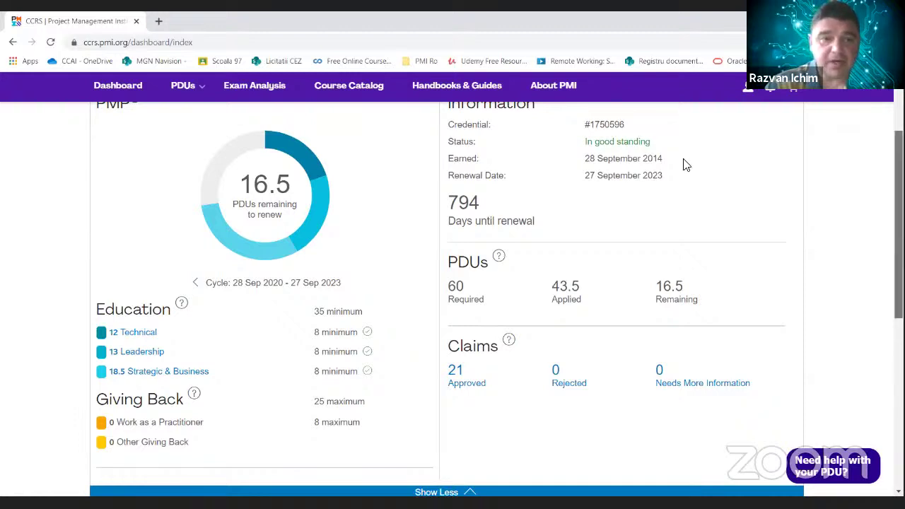
{"action": "scroll", "coordinate": [318, 283], "scroll_direction": "down", "scroll_amount": 1}
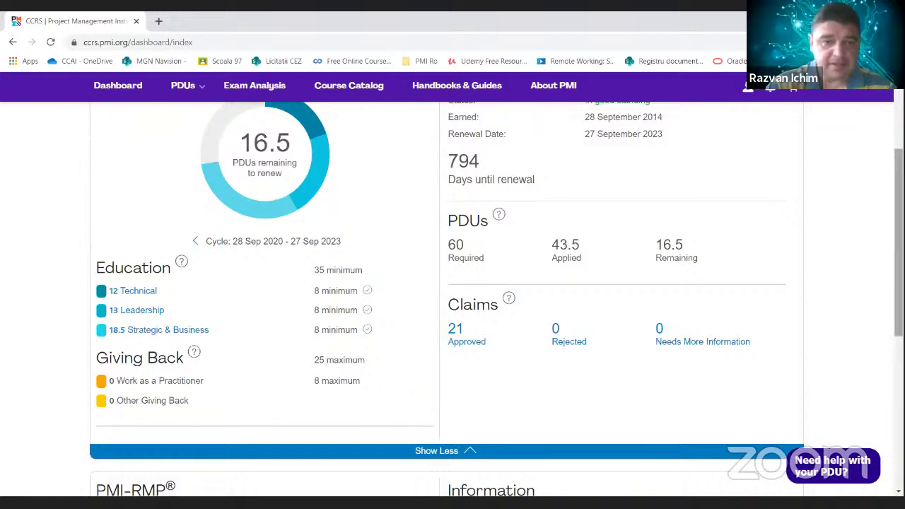
{"action": "left_click_drag", "start_coordinate": [899, 241], "coordinate": [899, 357]}
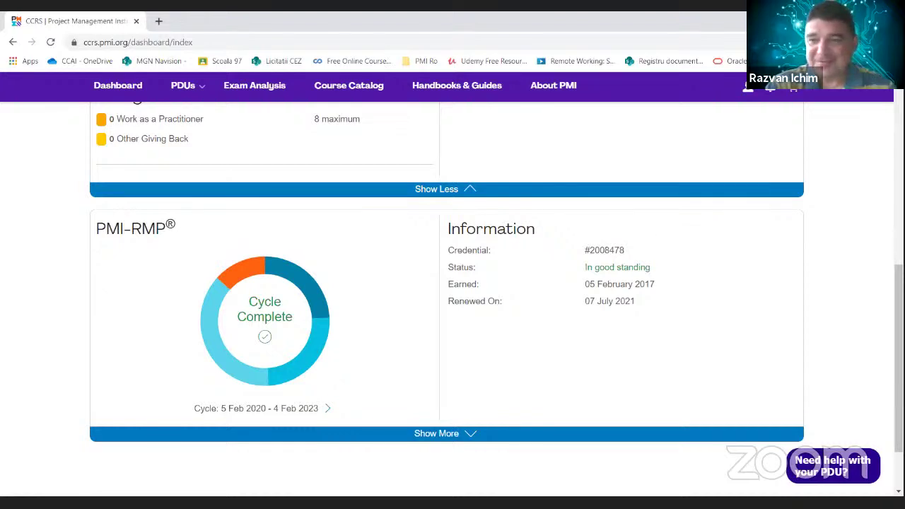
{"action": "scroll", "coordinate": [772, 297], "scroll_direction": "up", "scroll_amount": 1}
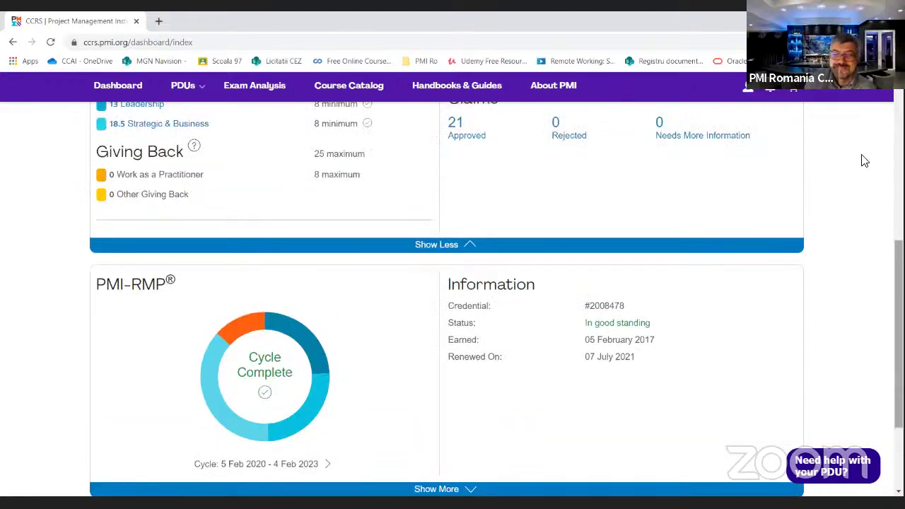